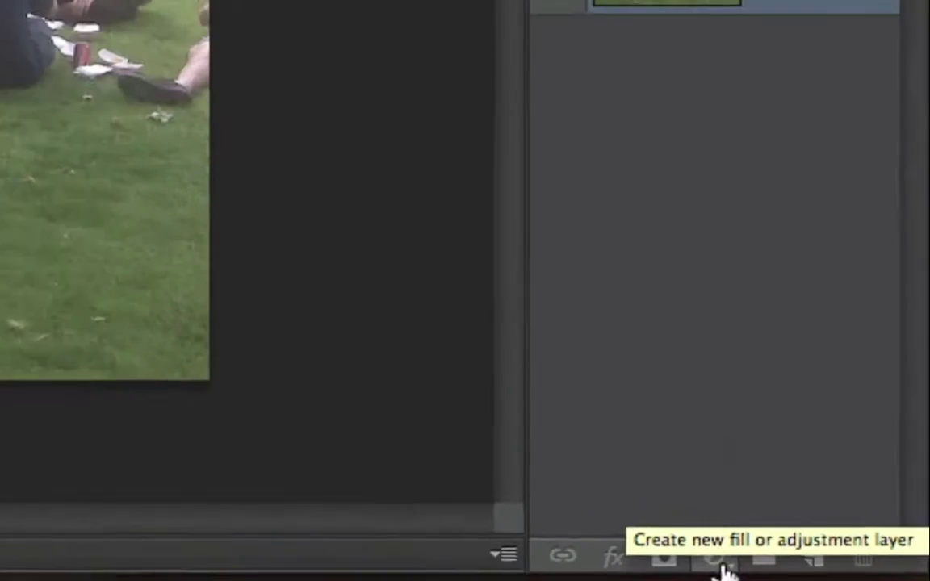
Add a Brightness/Contrast adjustment layer to the park photo with brightness 69 and contrast 48, and collapse its properties.
click(675, 563)
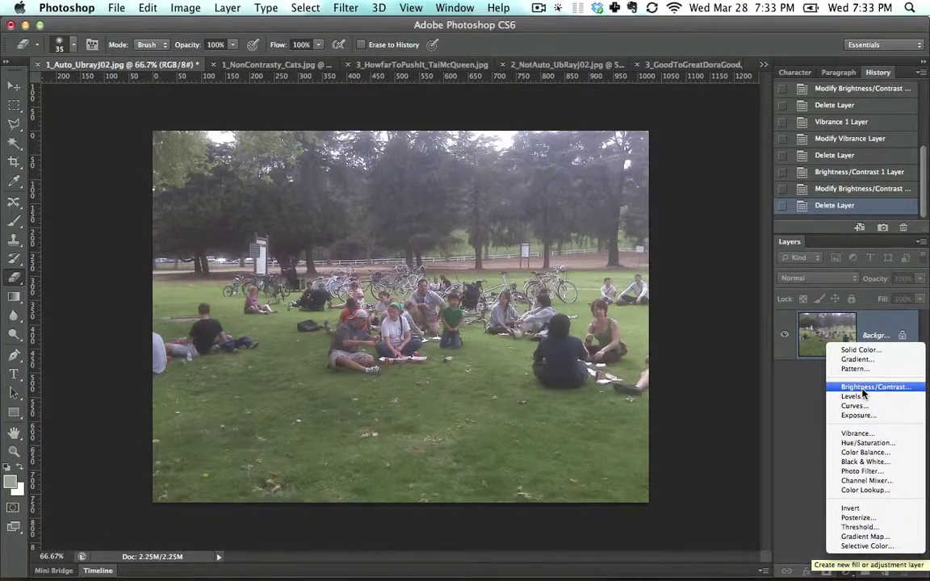
click(863, 389)
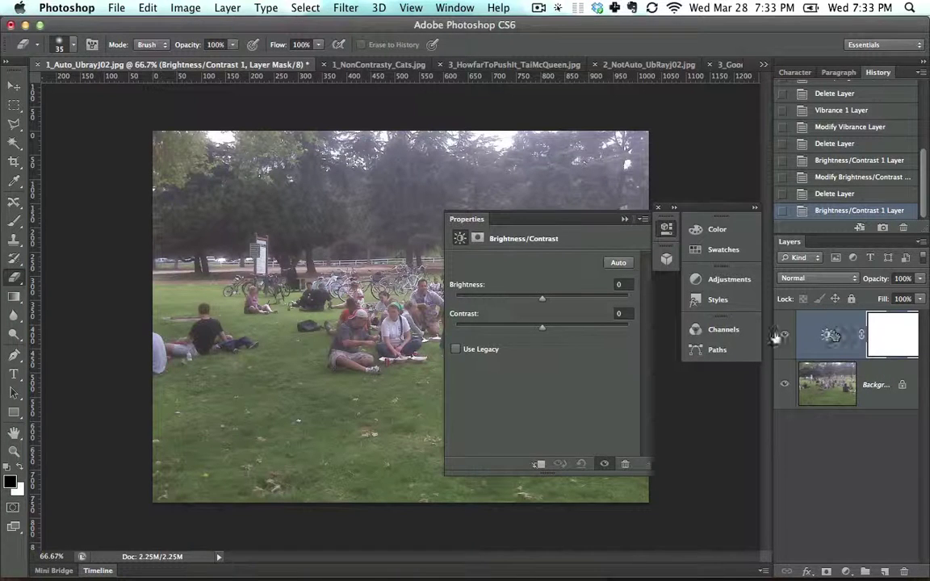
drag(542, 326, 582, 332)
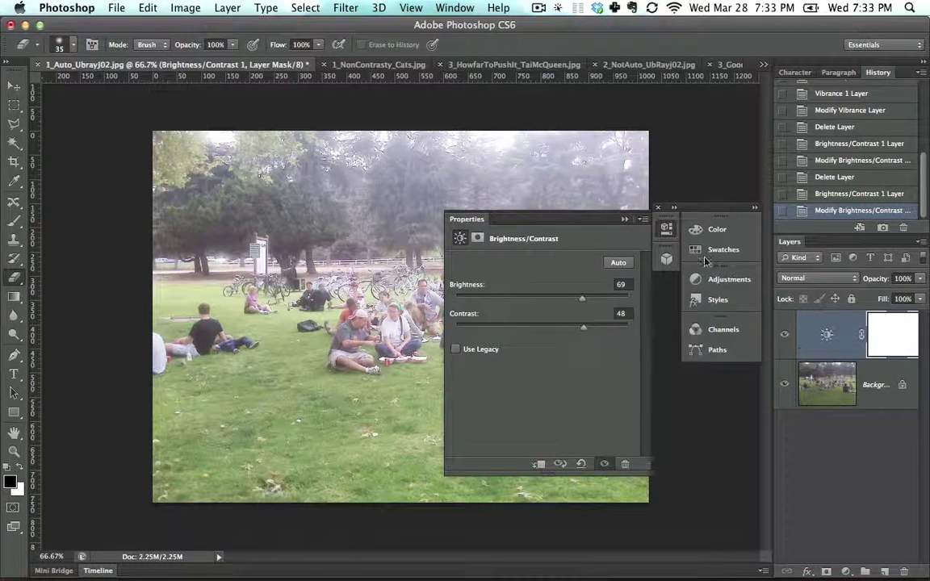
click(626, 219)
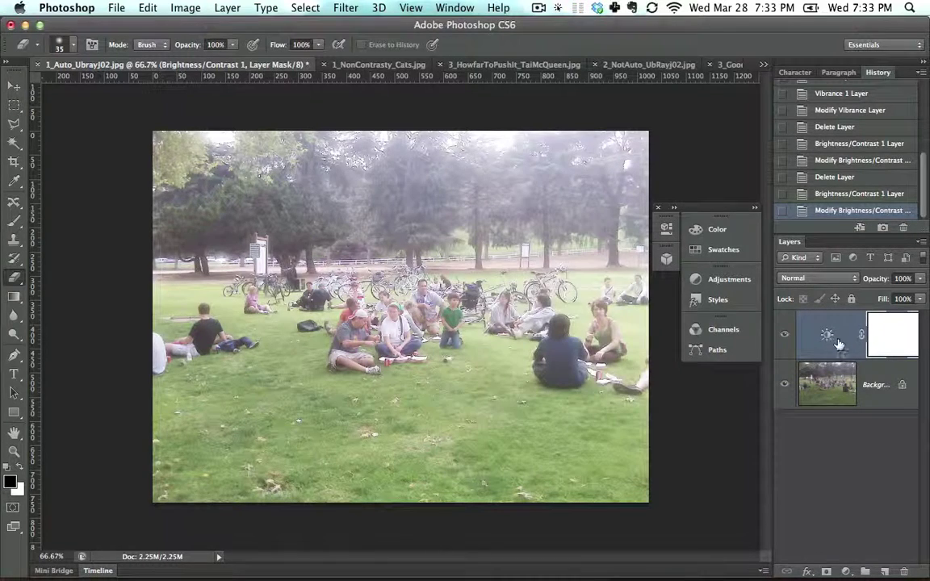
Compare the park photo with and without the Brightness/Contrast adjustment by toggling the layer's visibility.
click(783, 333)
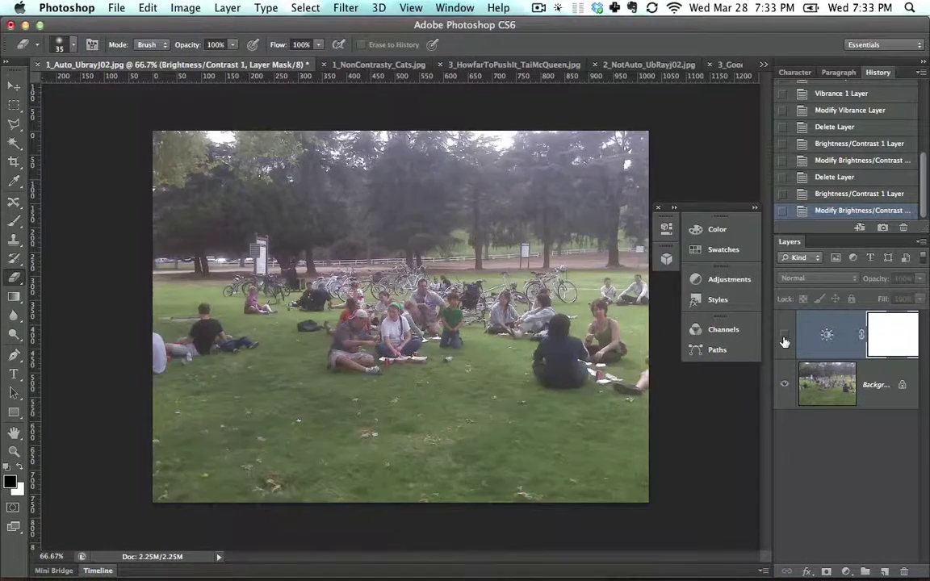
click(784, 334)
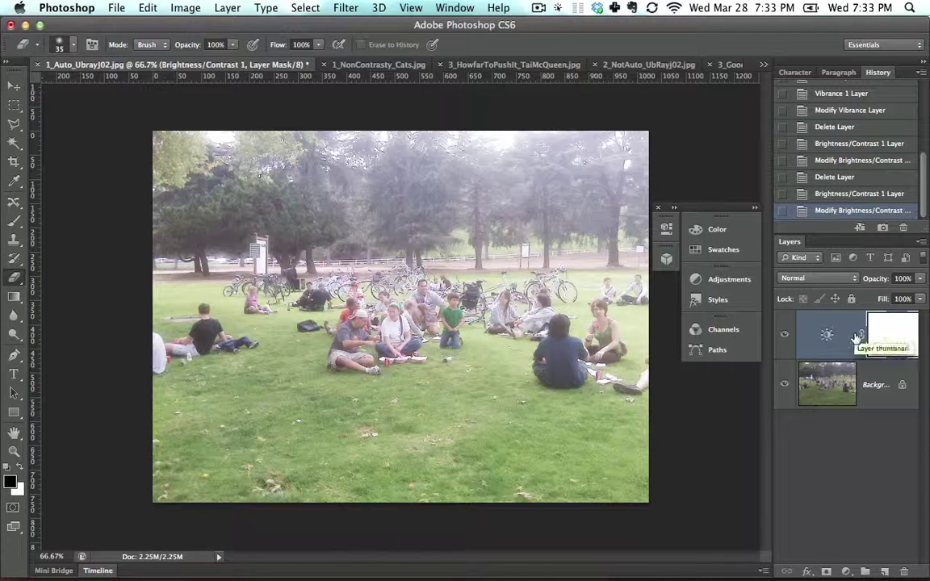
click(783, 333)
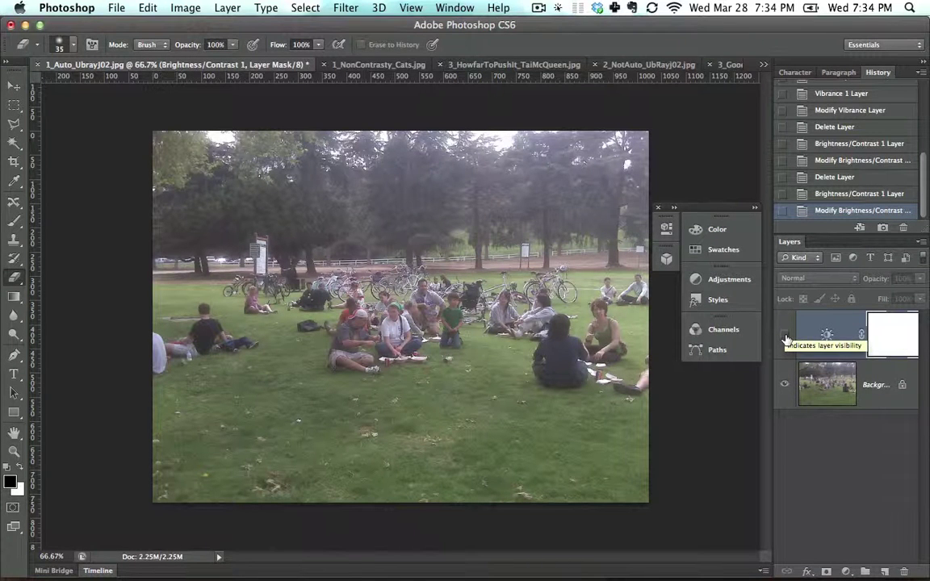
click(784, 337)
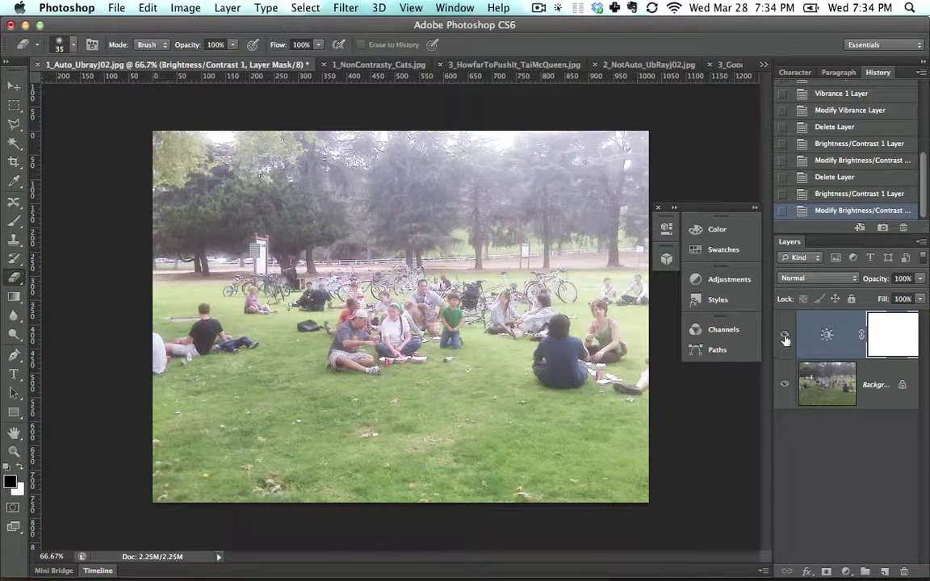
click(784, 338)
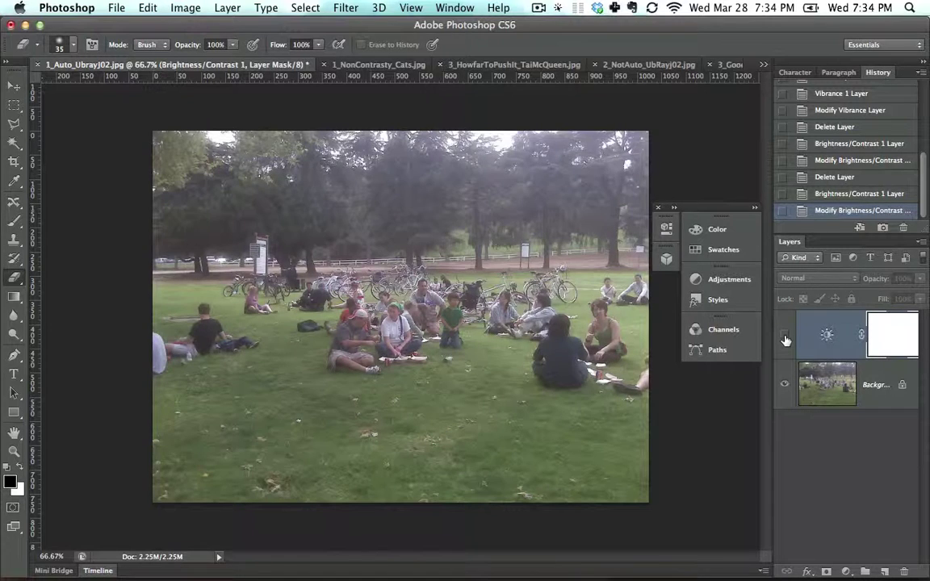
click(784, 337)
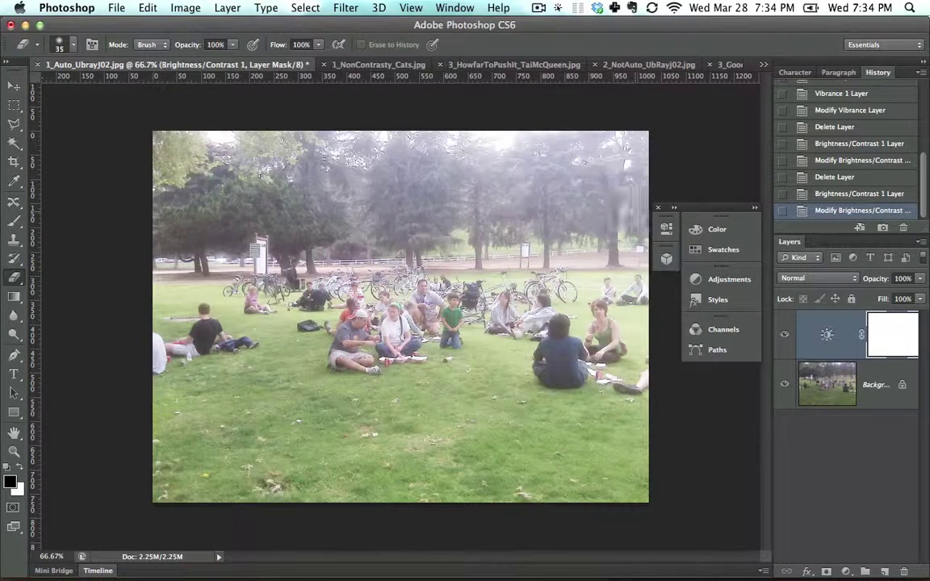
Dock the Properties panel in the Character, Paragraph and History panel group, and close the floating panel dock.
click(665, 227)
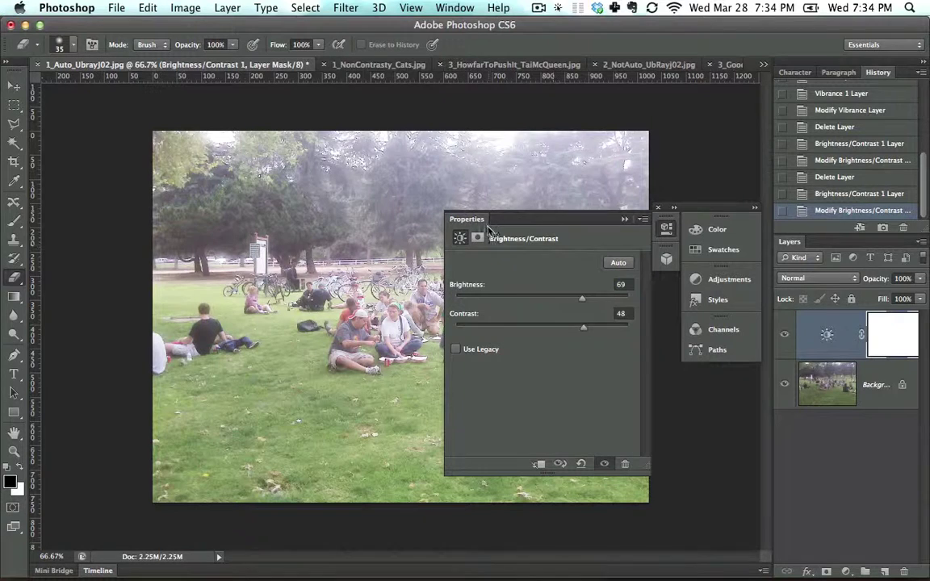
drag(466, 222, 338, 172)
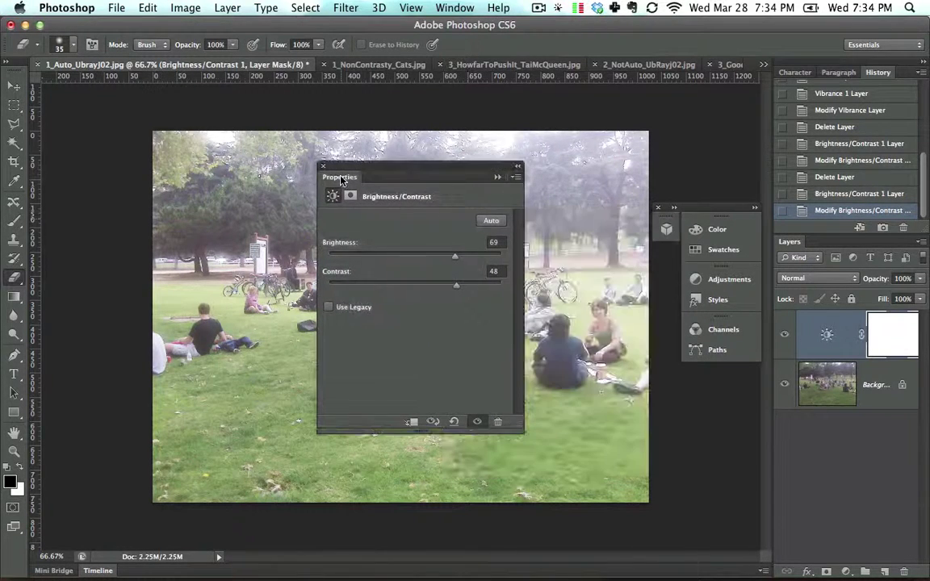
click(658, 207)
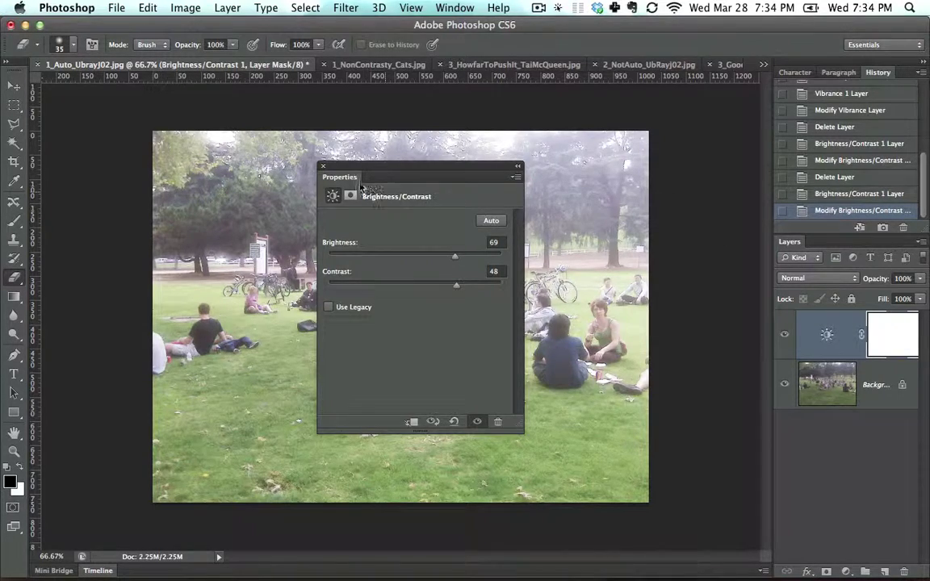
drag(353, 182, 903, 74)
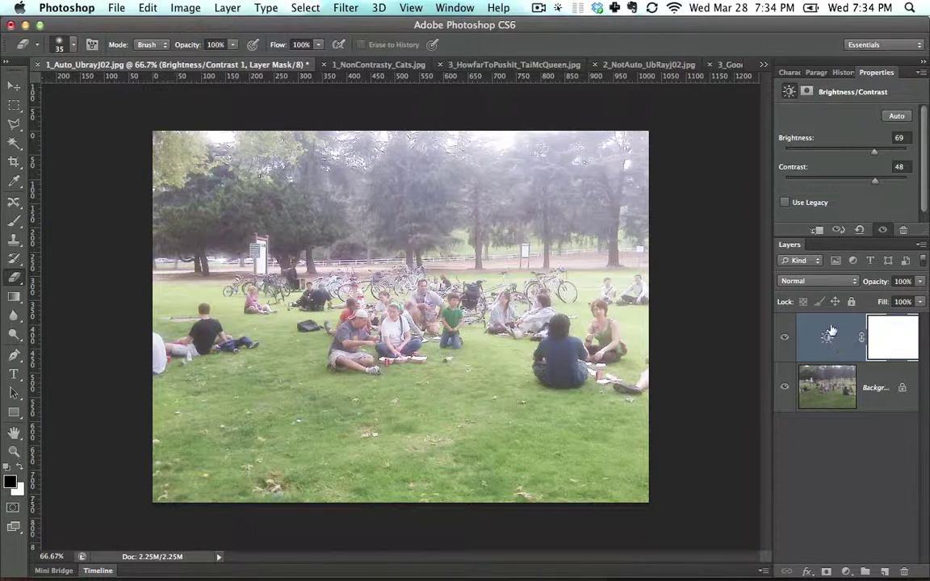
Apply the automatic correction to the park photo's Brightness/Contrast adjustment layer.
click(892, 117)
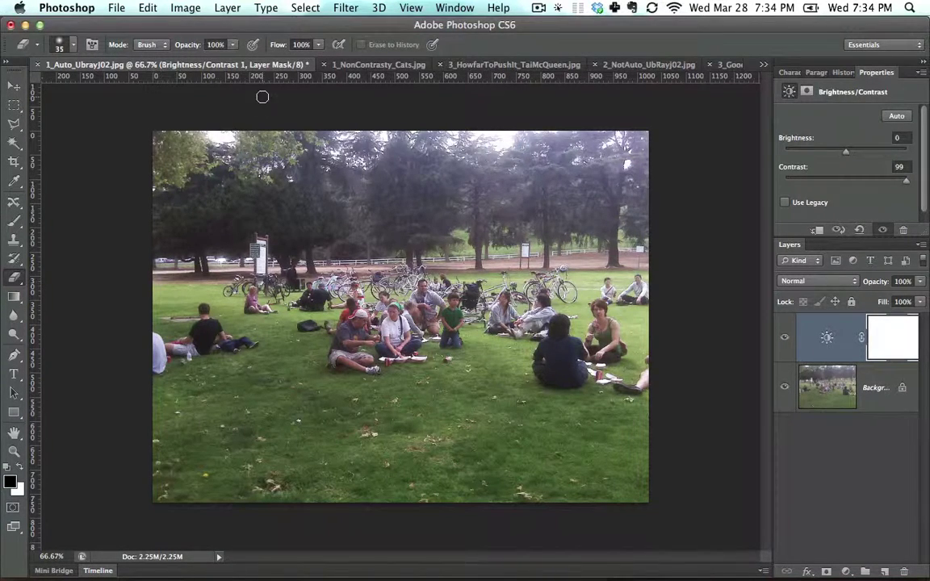
Try an automatic Brightness/Contrast adjustment layer on 1_NonContrasty_Cats.jpg and delete that layer.
click(373, 64)
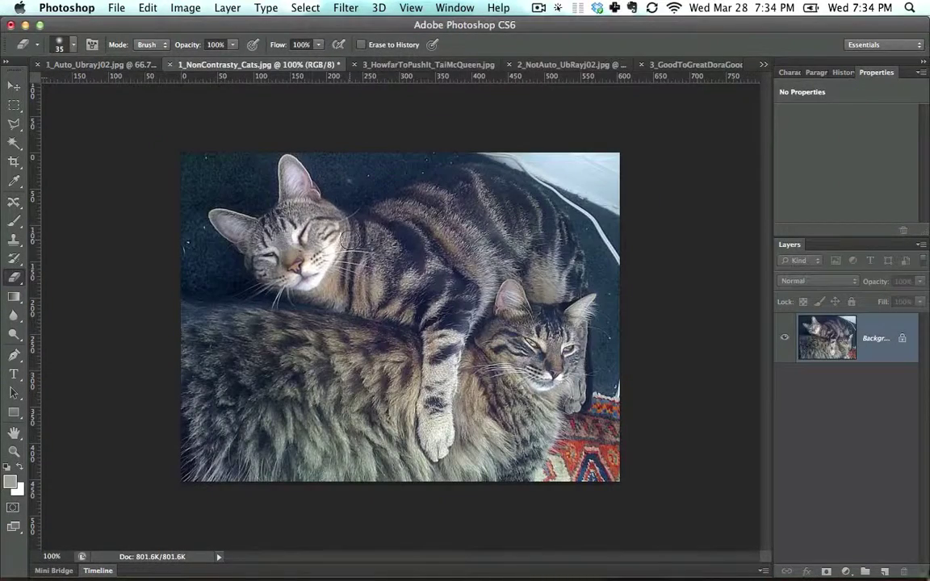
click(844, 571)
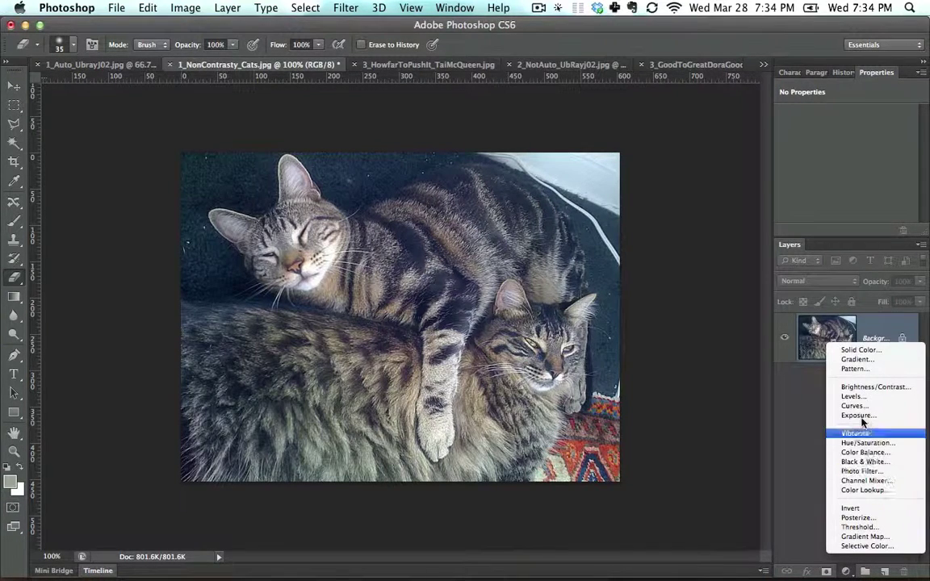
click(872, 386)
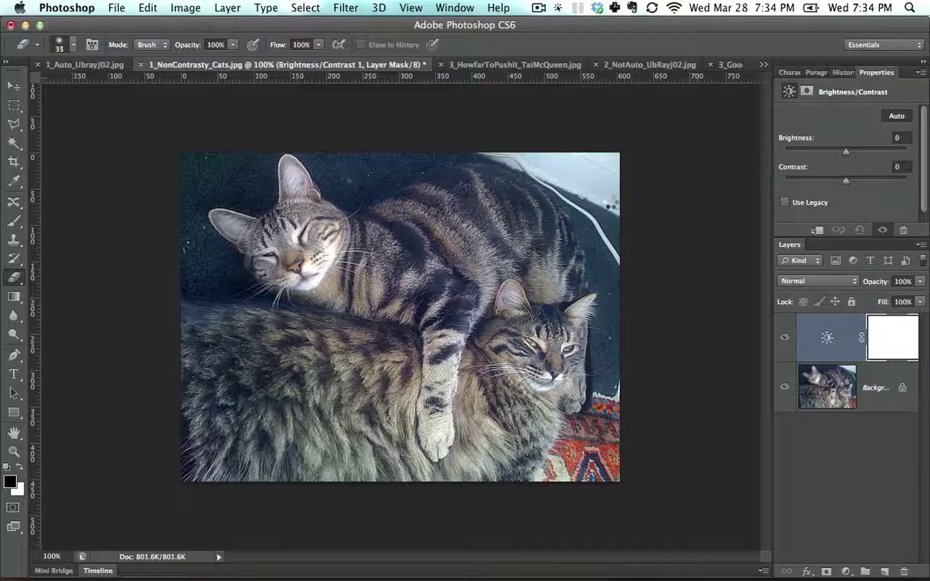
click(896, 117)
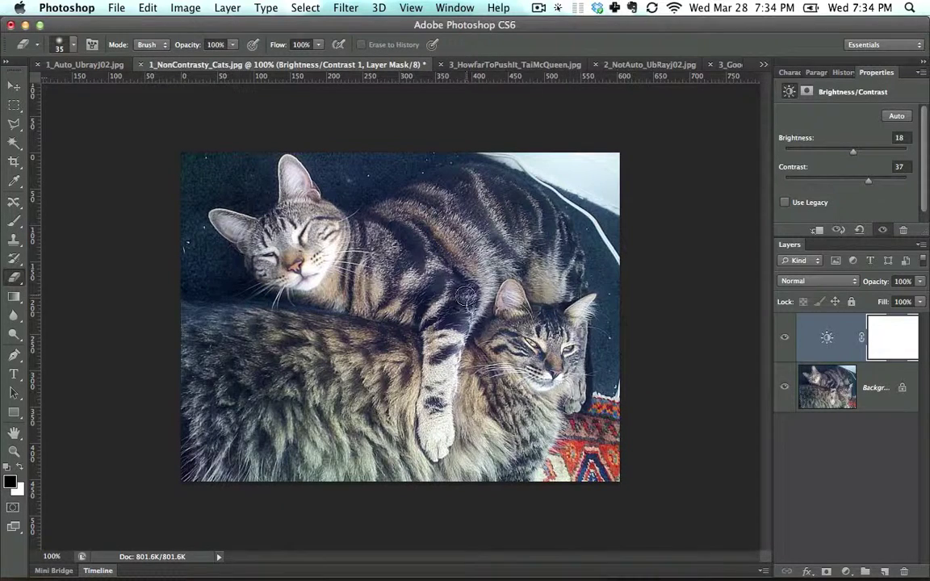
drag(894, 347, 903, 570)
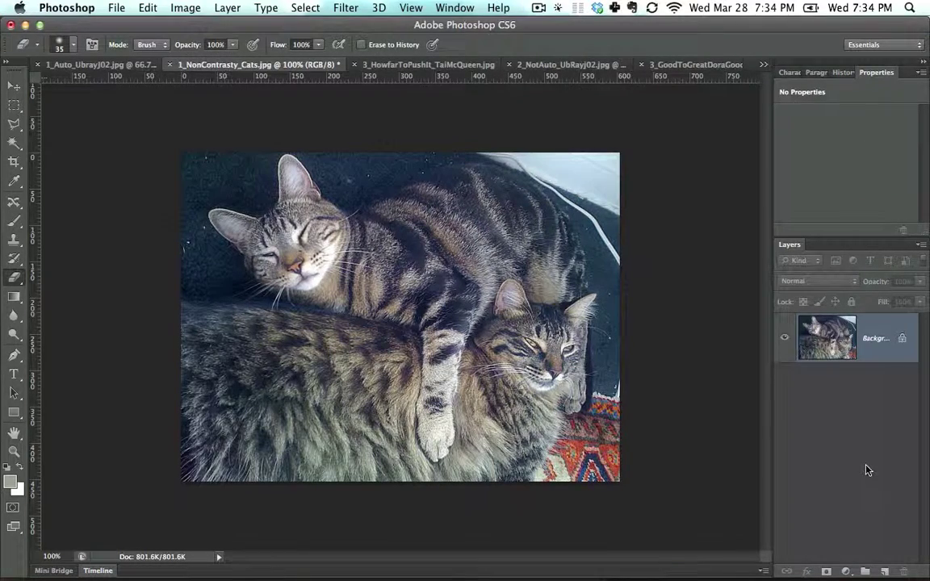
Add a Color Balance adjustment layer to the cats photo with midtones Yellow-Blue at -23, and slightly enlarge the Properties panel.
click(846, 572)
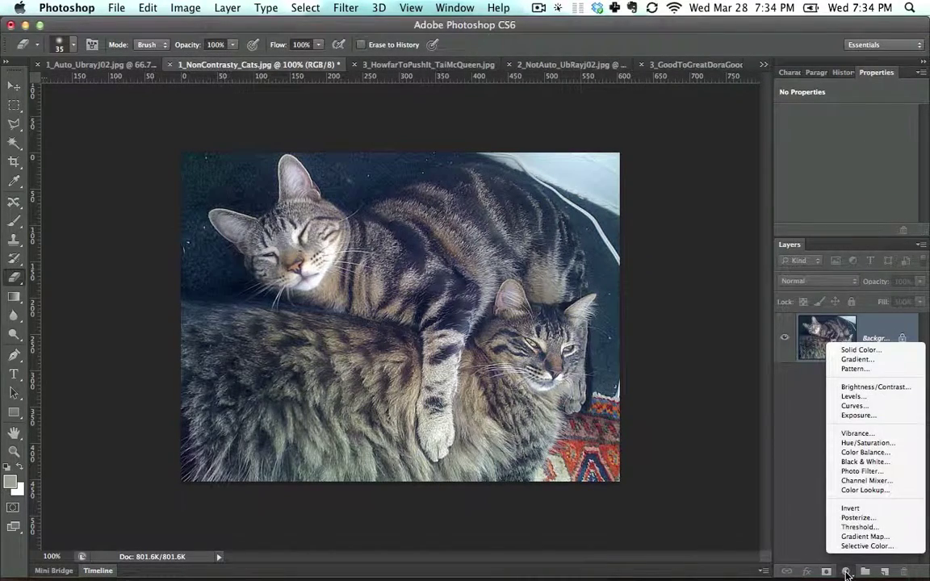
click(875, 453)
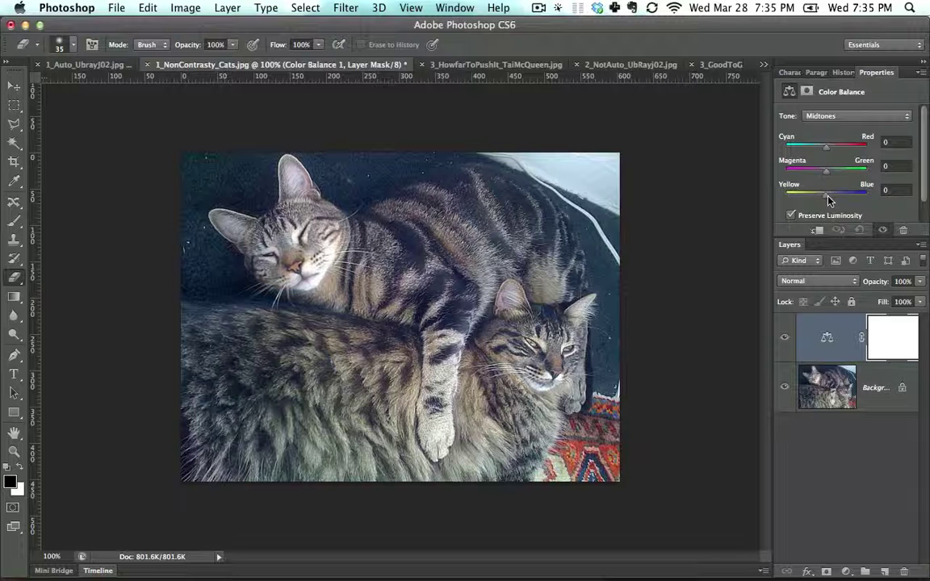
drag(827, 200, 817, 200)
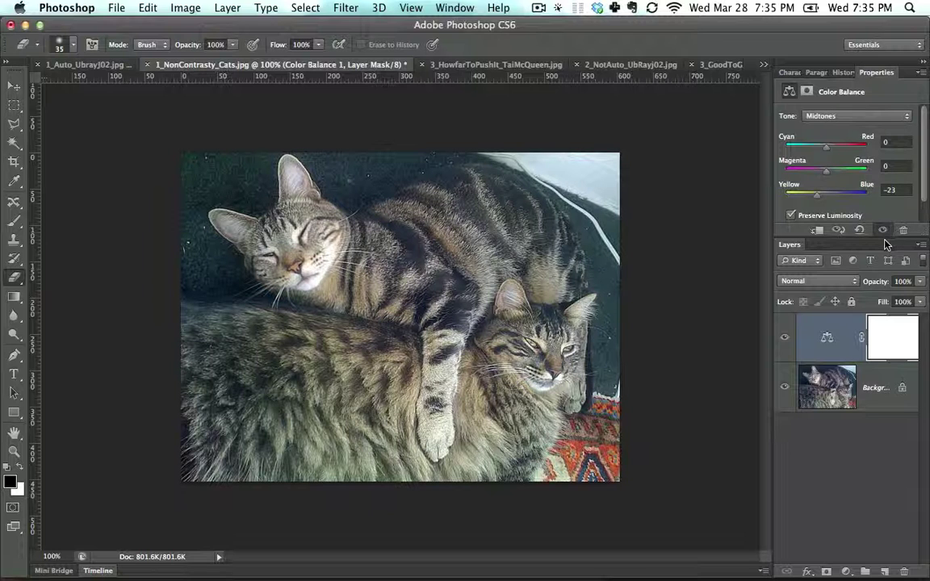
mouse_move(881, 238)
mouse_down()
mouse_move(884, 257)
mouse_move(884, 235)
mouse_up()
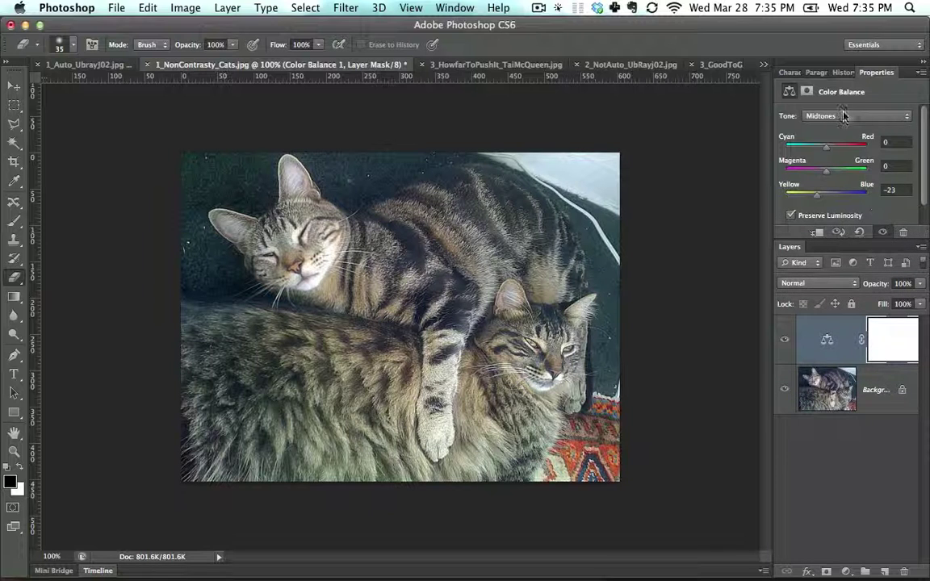
Set the Color Balance shadows to -14 on the Yellow-Blue scale.
click(843, 116)
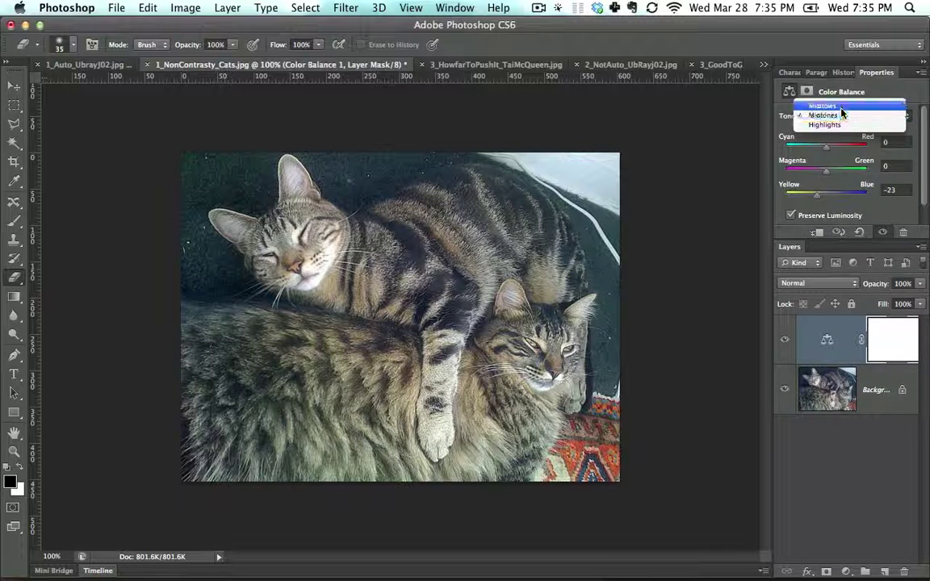
click(839, 107)
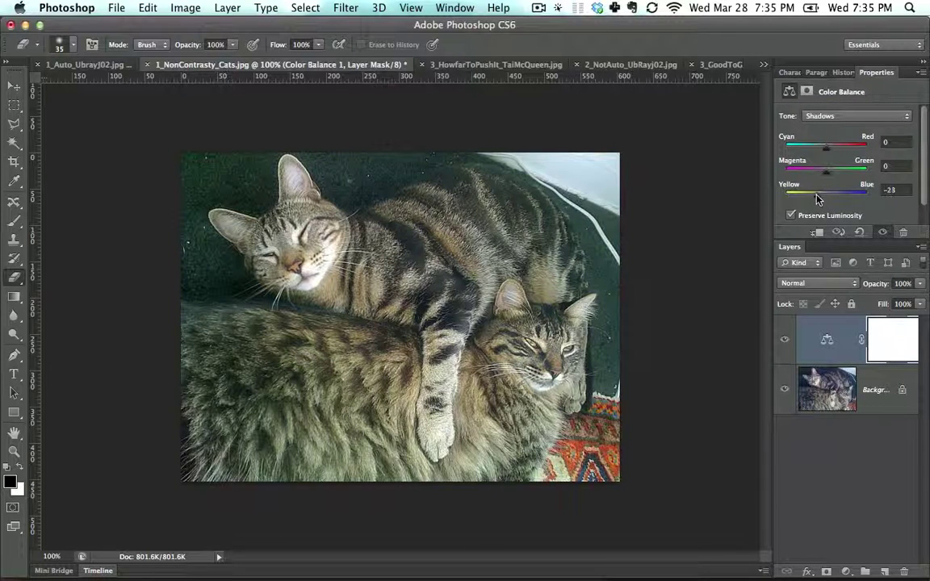
drag(821, 200, 820, 201)
Reduce the yellow shift in the Color Balance midtones to -7 on the Yellow-Blue scale.
click(843, 115)
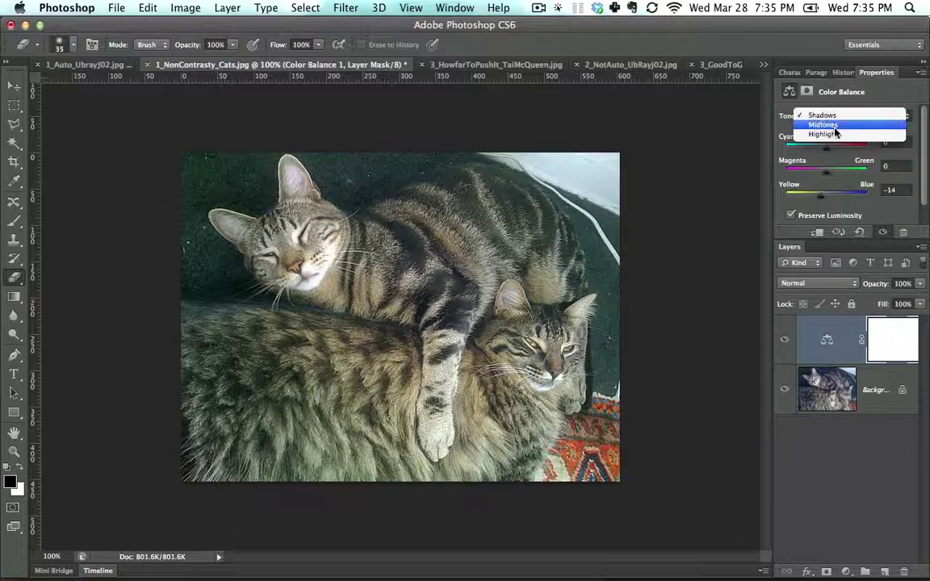
click(840, 125)
drag(823, 200, 825, 200)
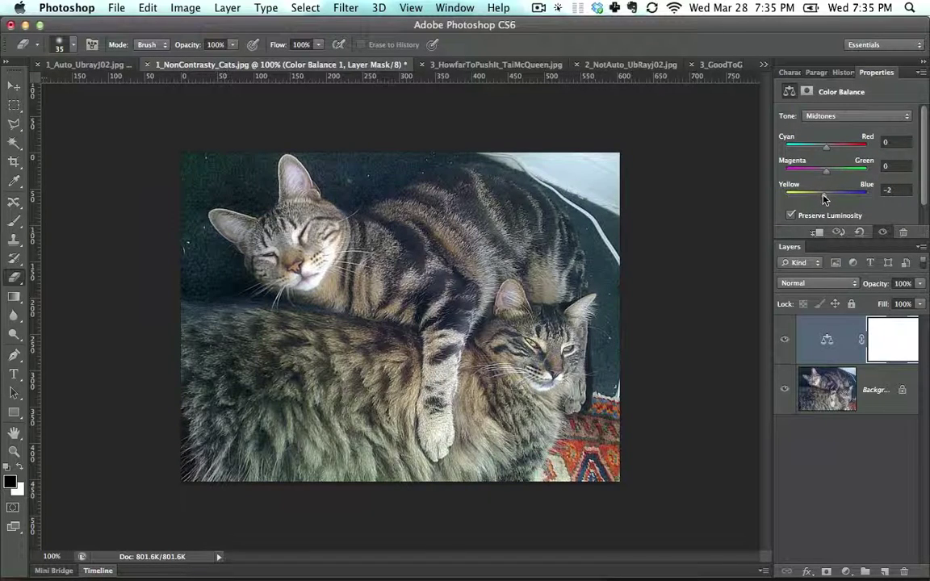
Compare the cats photo with and without the Color Balance adjustment by toggling the layer's visibility.
click(785, 342)
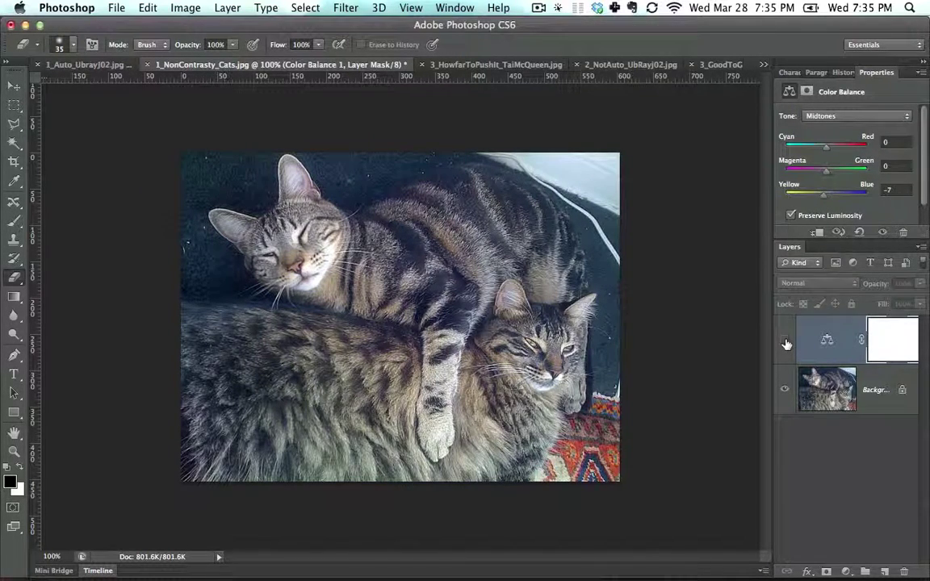
click(785, 342)
click(785, 343)
click(786, 342)
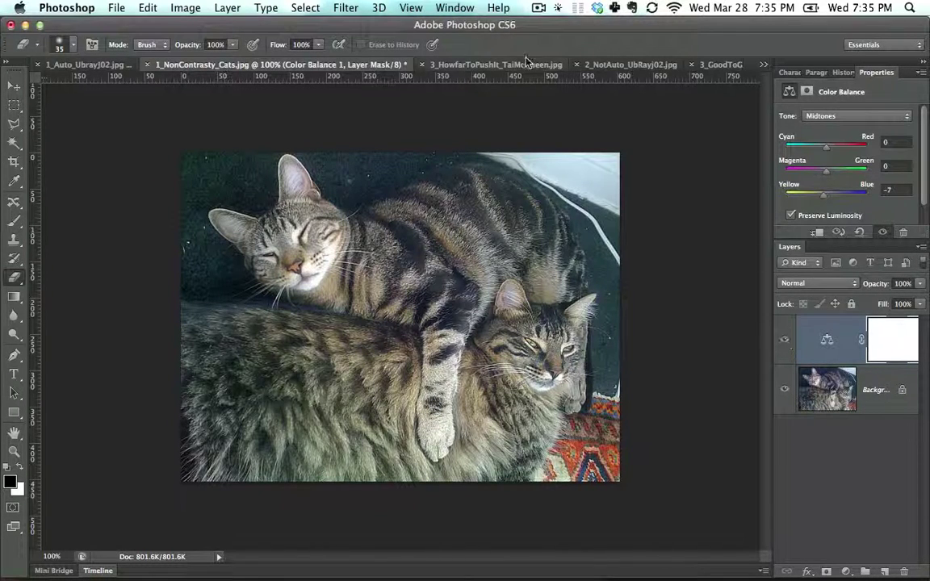
In the open Shire of Bland sign photo, add a Levels adjustment layer with automatic correction.
click(489, 64)
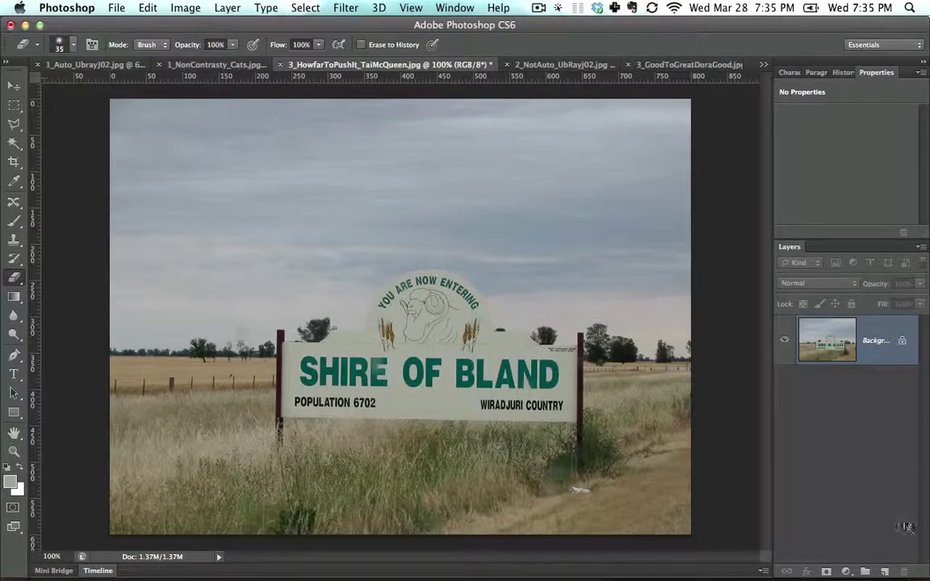
click(846, 571)
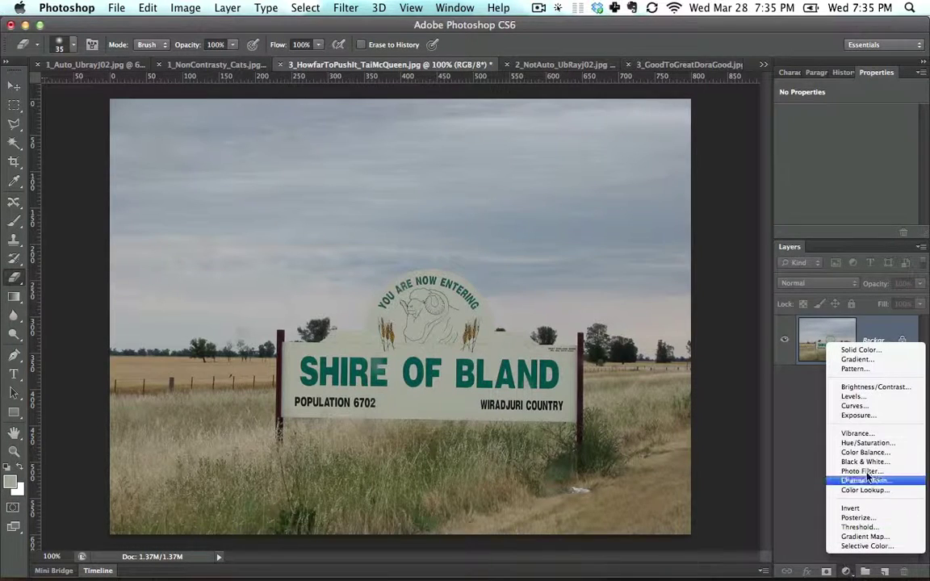
click(869, 398)
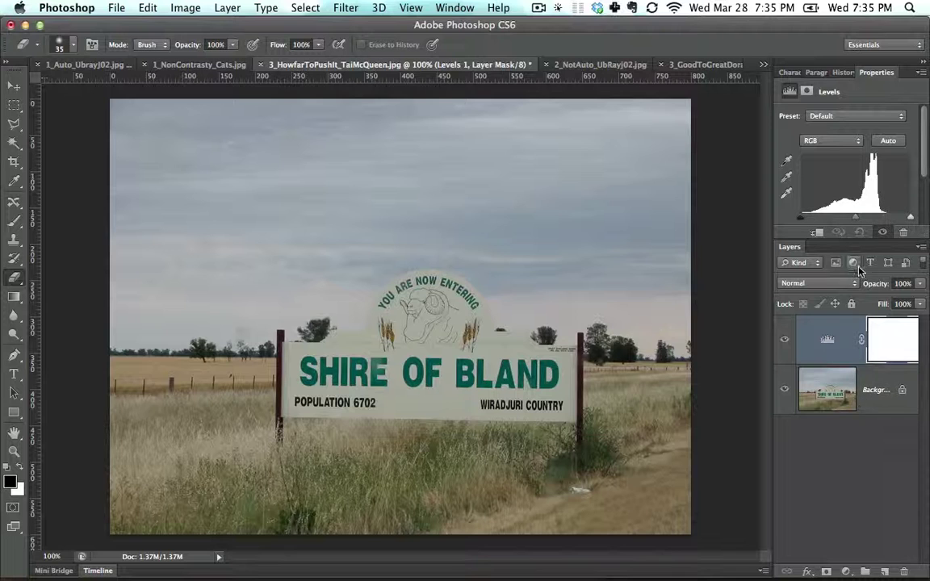
click(887, 140)
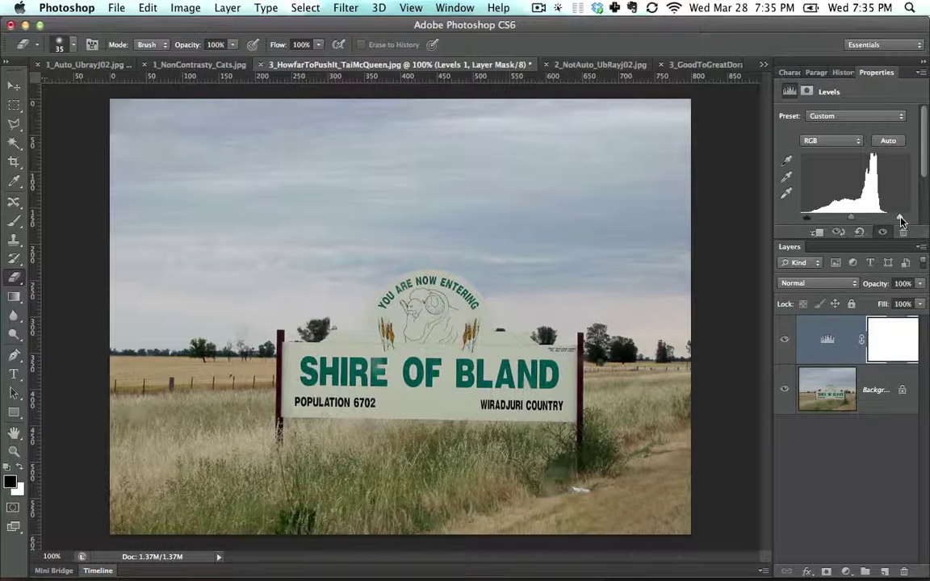
Fine-tune the sign photo's Levels by adjusting the white input point slightly and moving the black input point further inward.
drag(902, 219, 901, 219)
drag(807, 219, 812, 219)
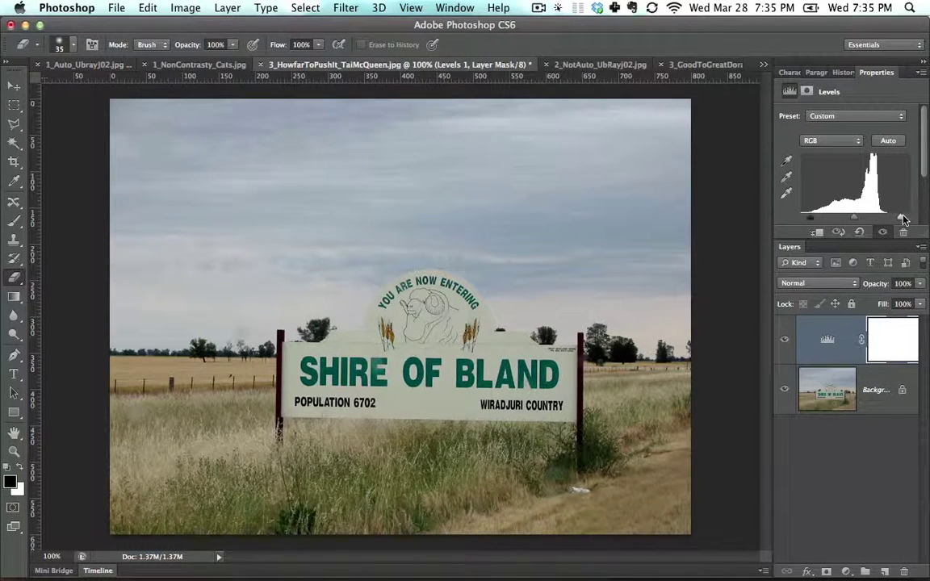
Pull the sign photo's Levels white input in to the histogram's bright edge, refine the black and midtone inputs, and compare with the original.
drag(897, 221, 882, 219)
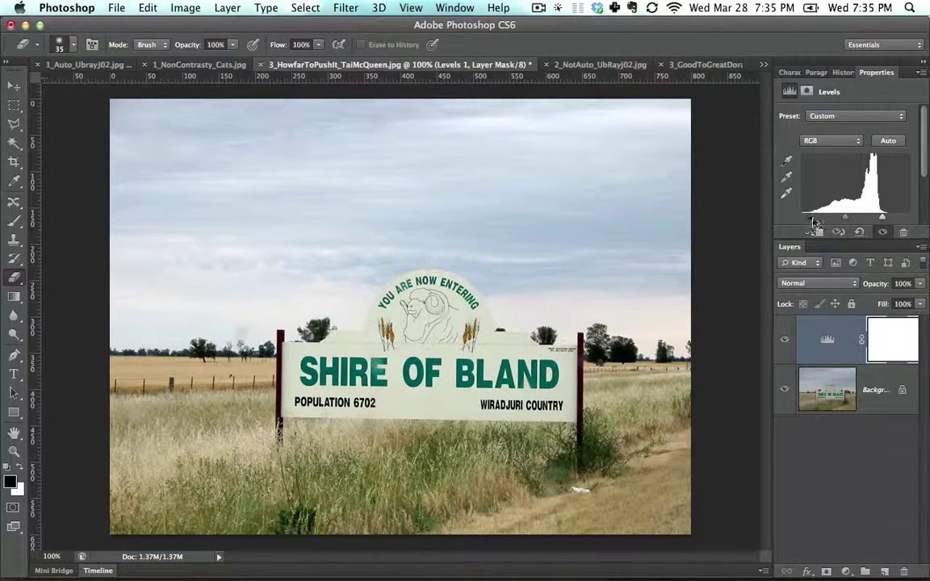
drag(811, 221, 847, 218)
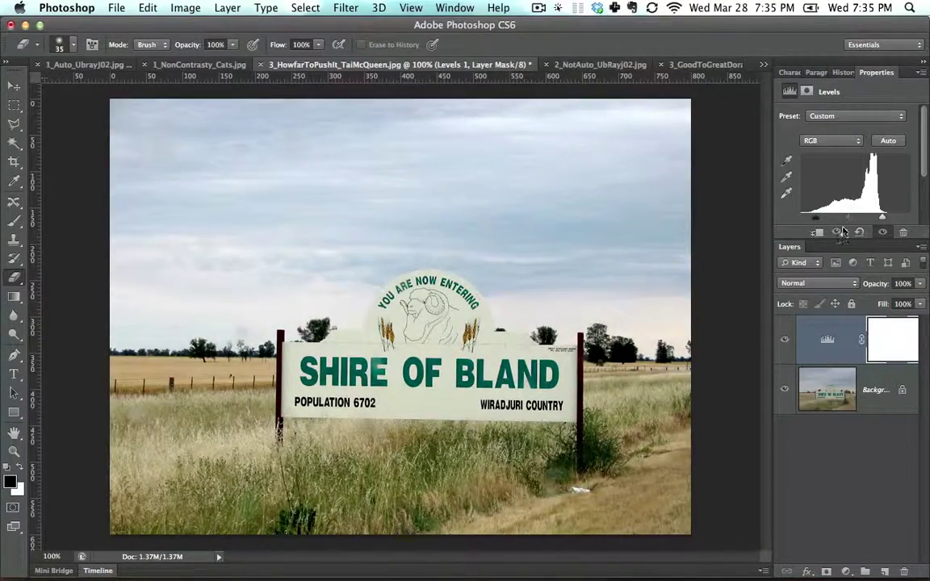
click(785, 349)
click(786, 349)
click(785, 349)
click(785, 349)
Push the sign photo's Levels further by moving the white input inside the histogram's bright peak, and compare before and after.
drag(882, 217, 873, 219)
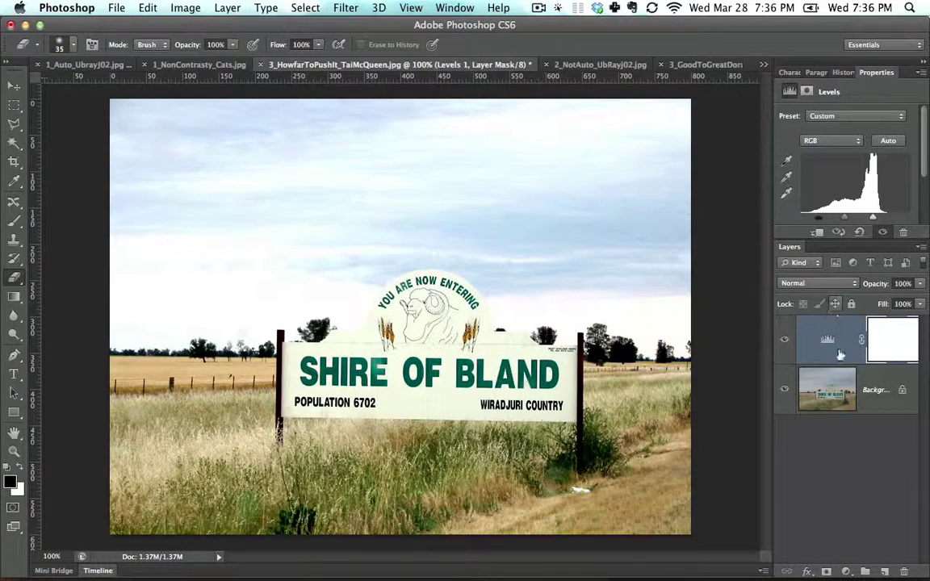
click(784, 340)
click(784, 339)
Set the opacity of the sign photo's Levels adjustment layer to 69%.
click(919, 283)
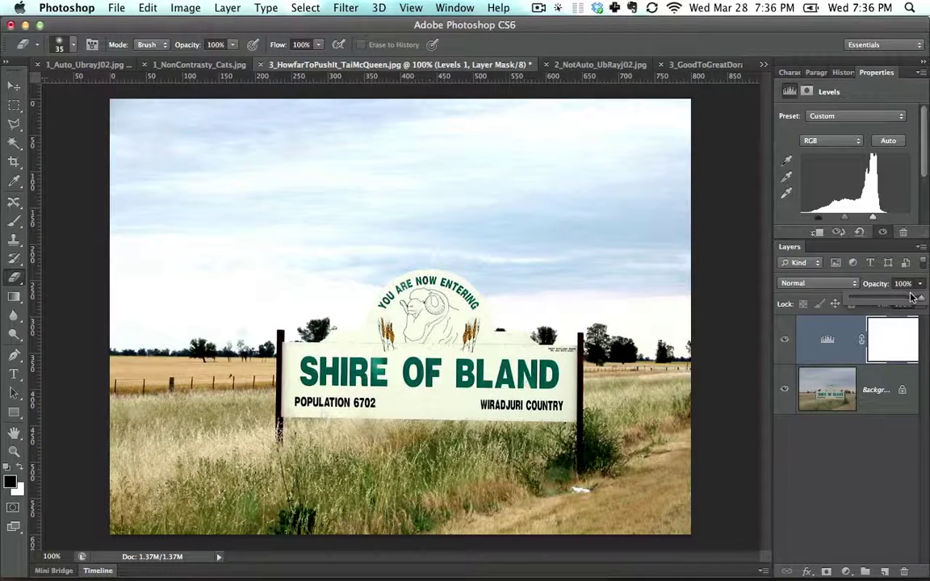
drag(917, 302, 899, 301)
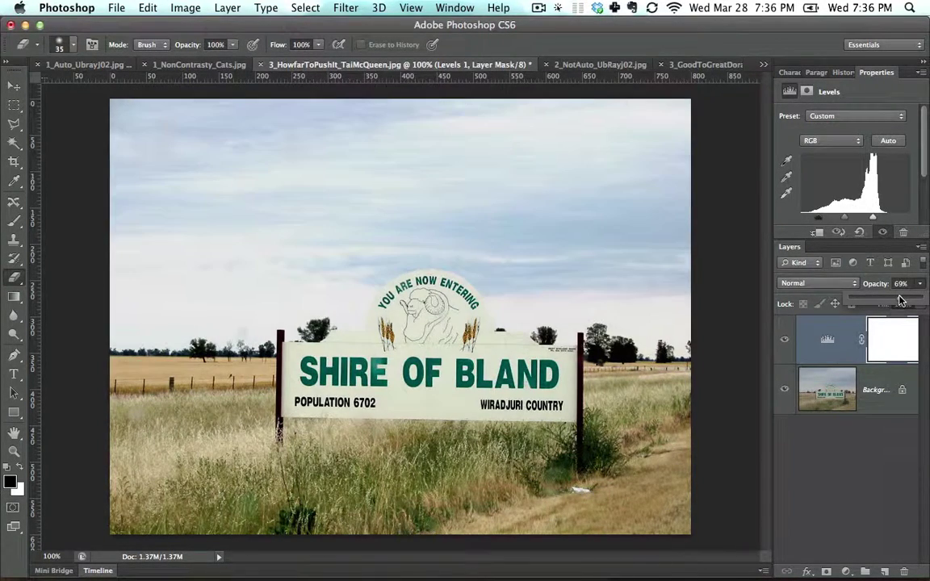
click(871, 343)
Compare the sign photo with and without the reduced-opacity Levels layer, and bring its Levels settings back into view.
click(783, 340)
click(783, 340)
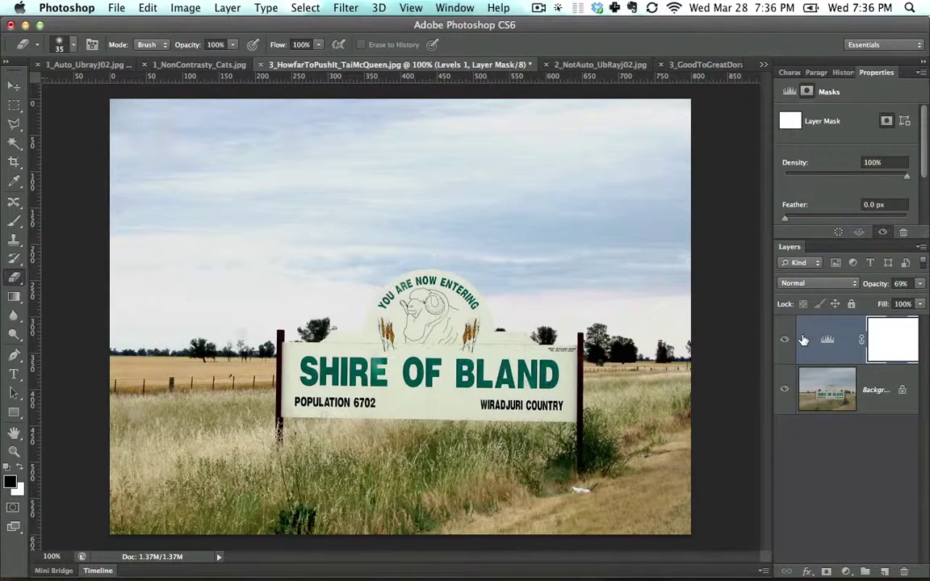
key(super)
click(784, 340)
click(784, 340)
click(790, 93)
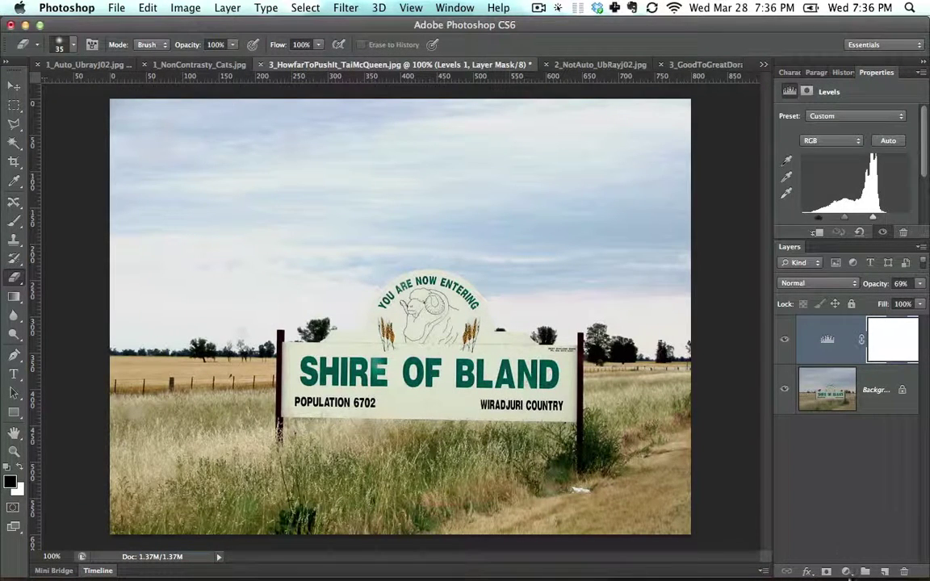
Switch to the open food truck photo 2_NotAuto_UbRayJ02.jpg.
click(846, 573)
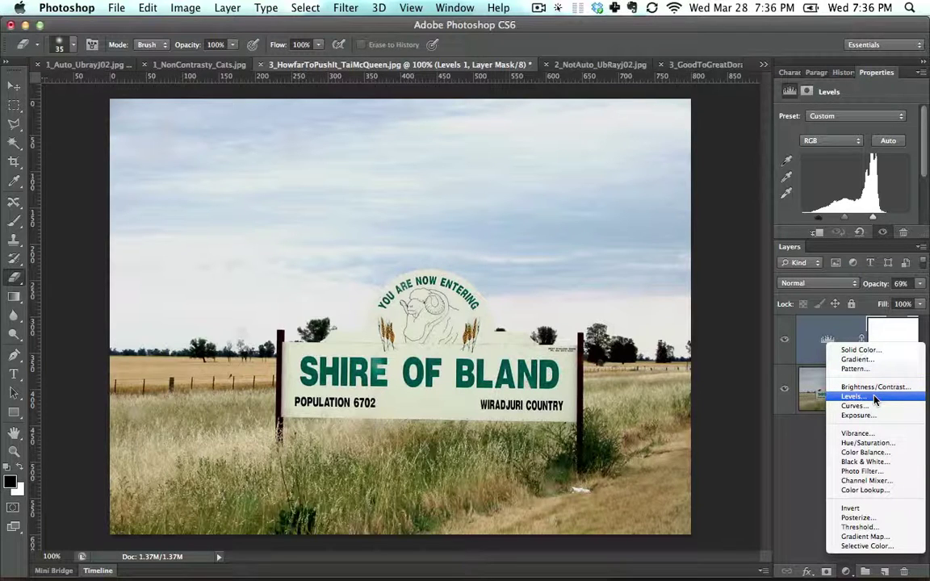
click(634, 208)
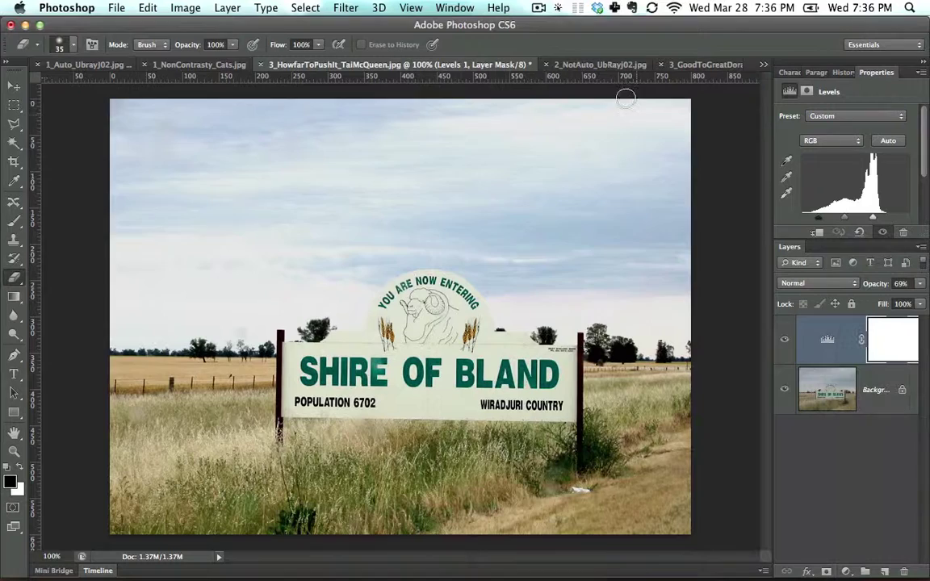
click(604, 65)
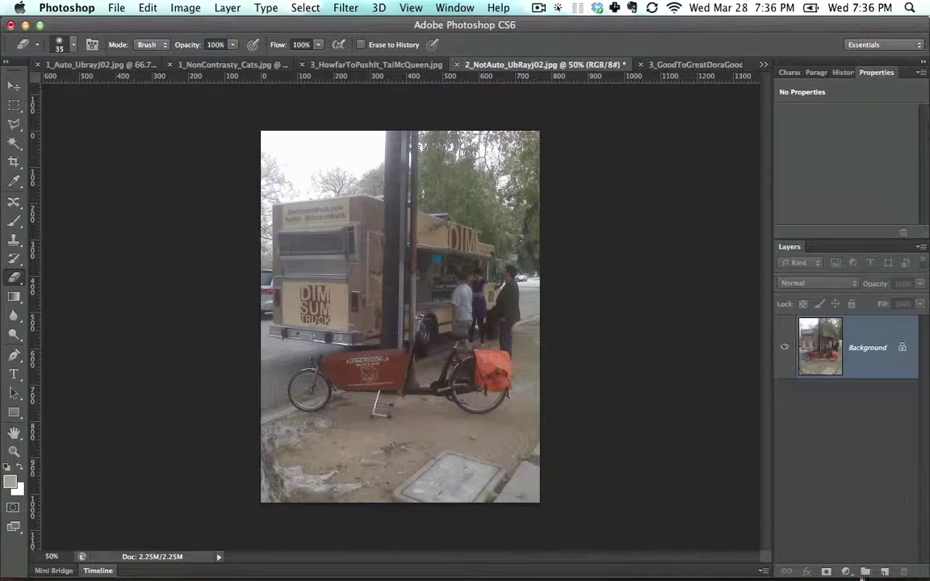
Add a Levels adjustment layer with automatic correction to the truck photo, and brighten it by moving the white and midtone inputs darker-ward.
click(846, 570)
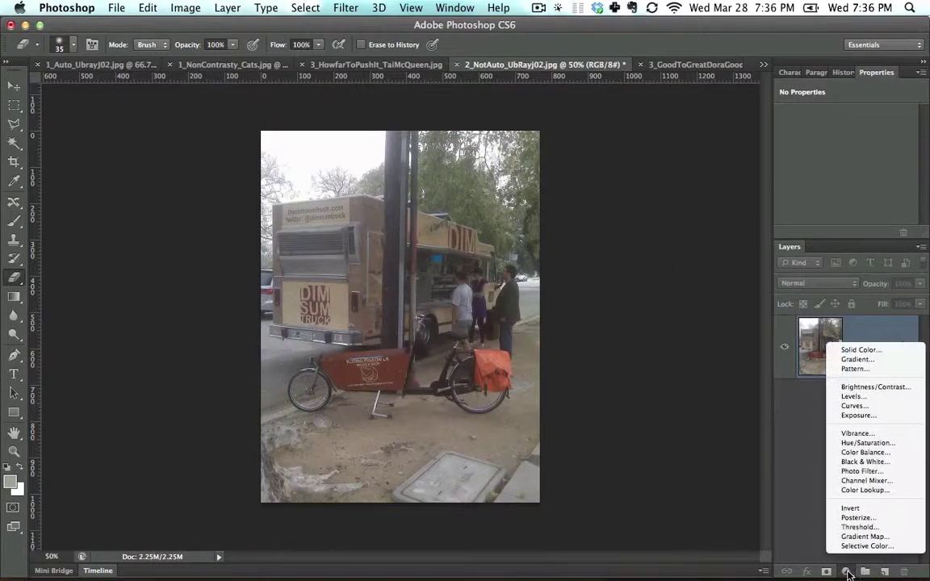
click(870, 398)
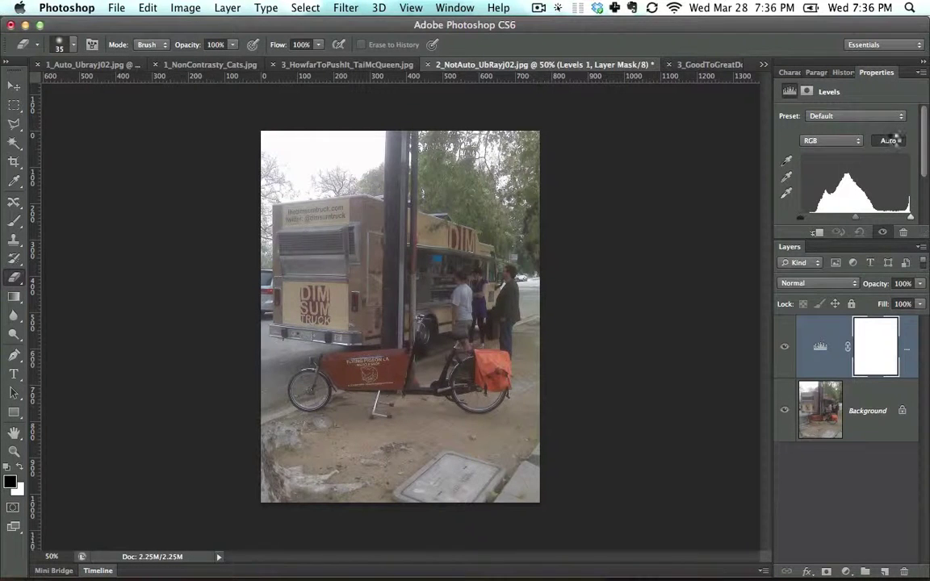
click(889, 140)
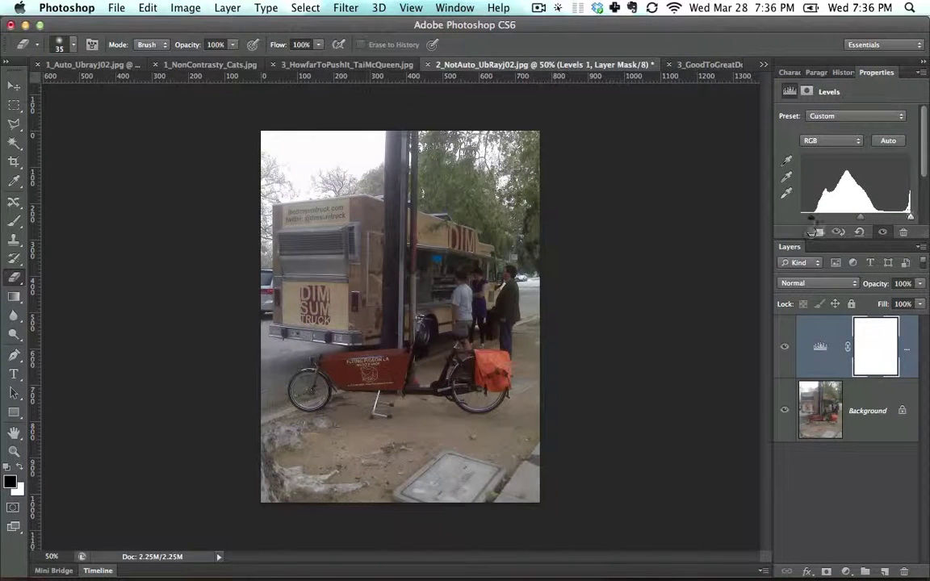
drag(909, 217, 849, 222)
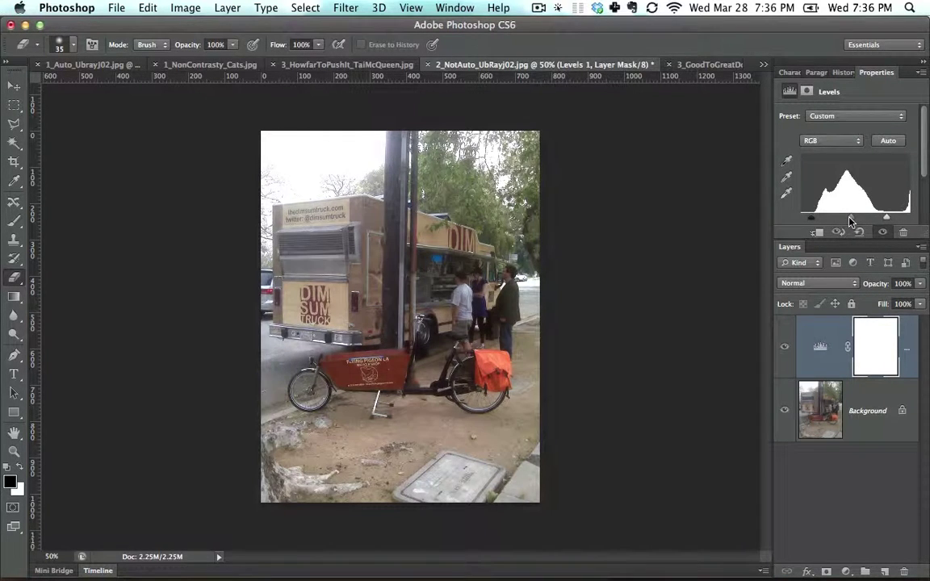
Compare the truck photo with and without the Levels adjustment, and delete the Levels layer.
click(783, 347)
click(784, 348)
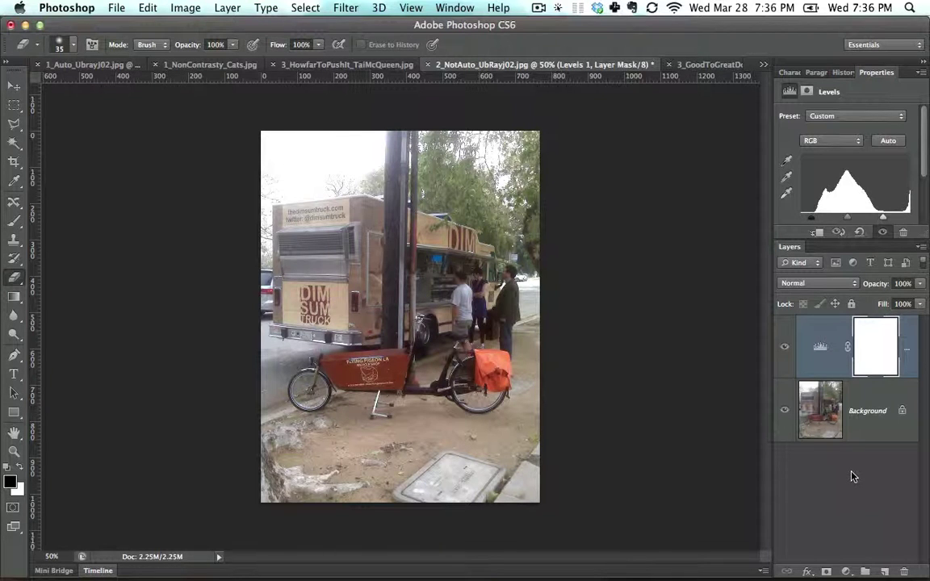
drag(825, 329, 903, 571)
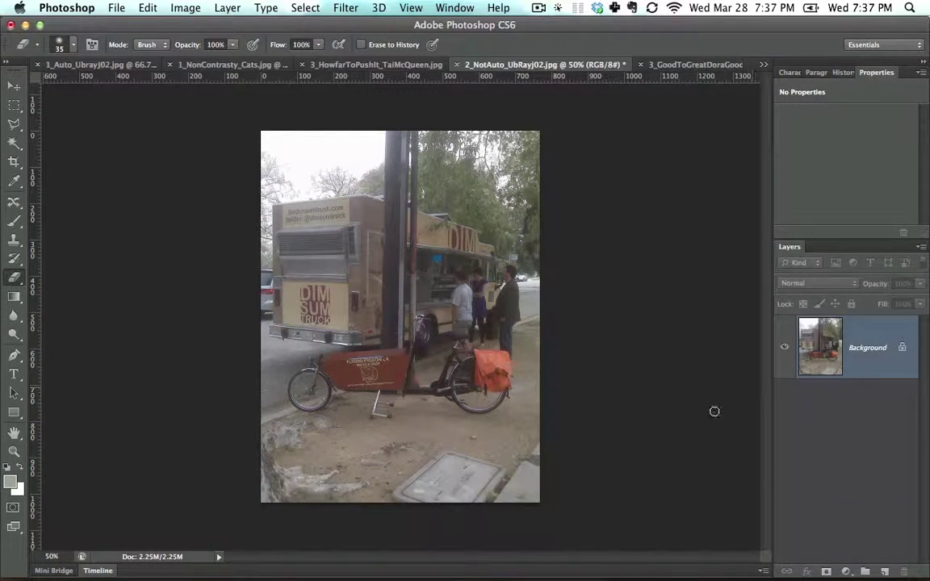
Add a Curves adjustment layer with automatic correction to the truck photo, enlarging the curve graph's display area.
click(849, 569)
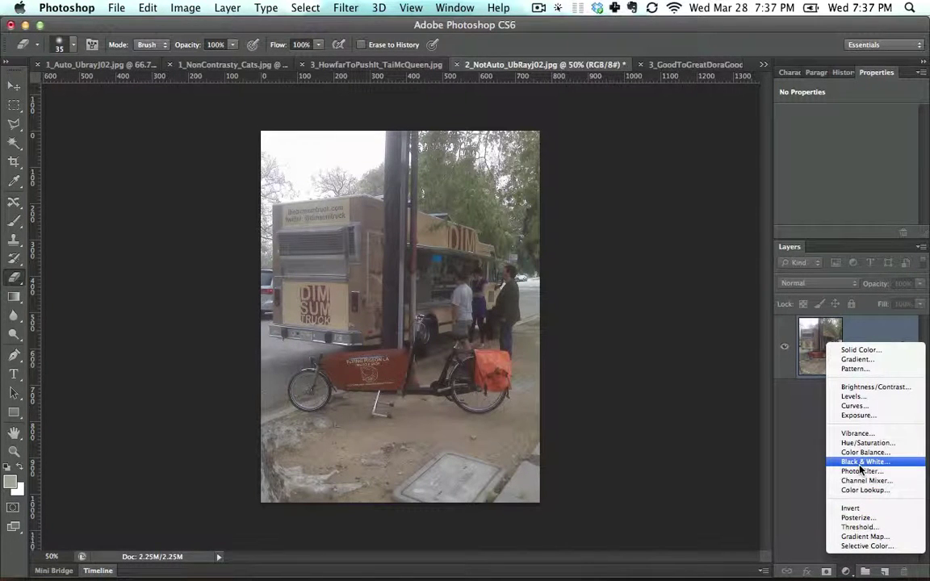
click(852, 406)
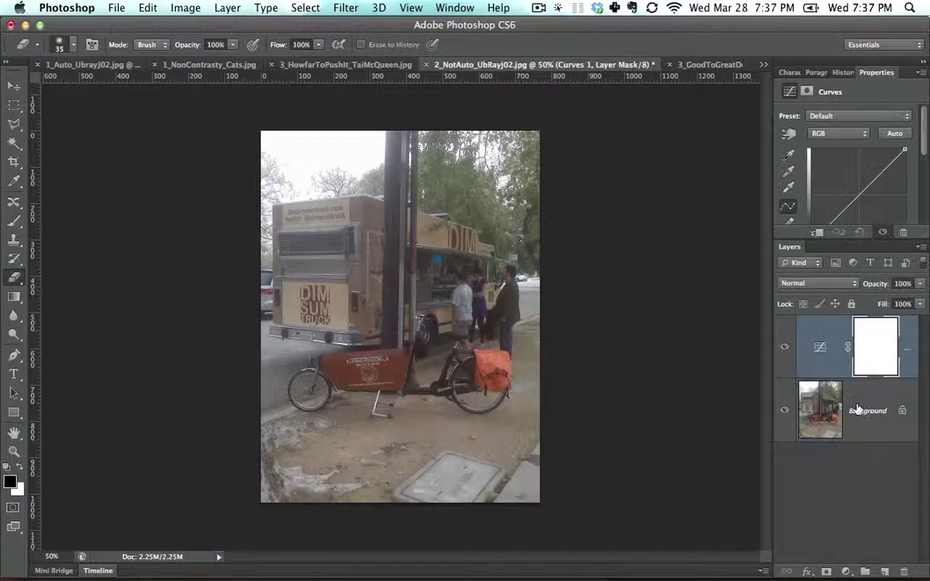
drag(773, 272, 743, 274)
drag(832, 299, 827, 331)
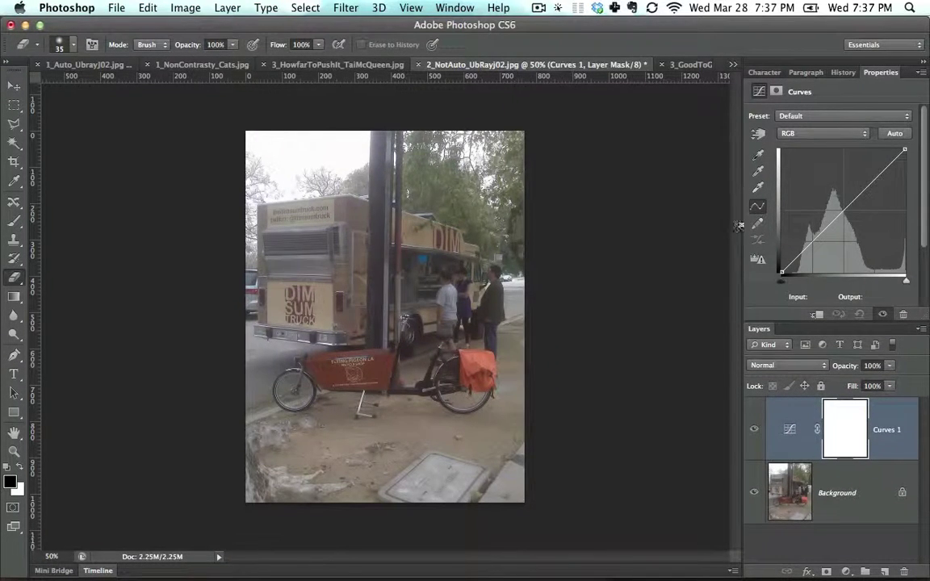
mouse_move(736, 227)
mouse_down()
mouse_move(713, 228)
mouse_move(727, 229)
mouse_up()
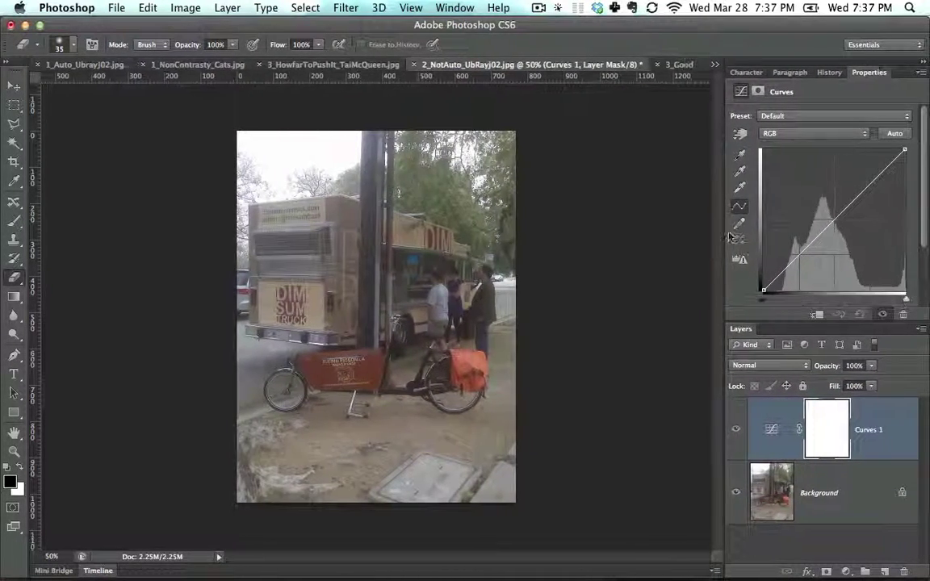
drag(807, 326, 807, 352)
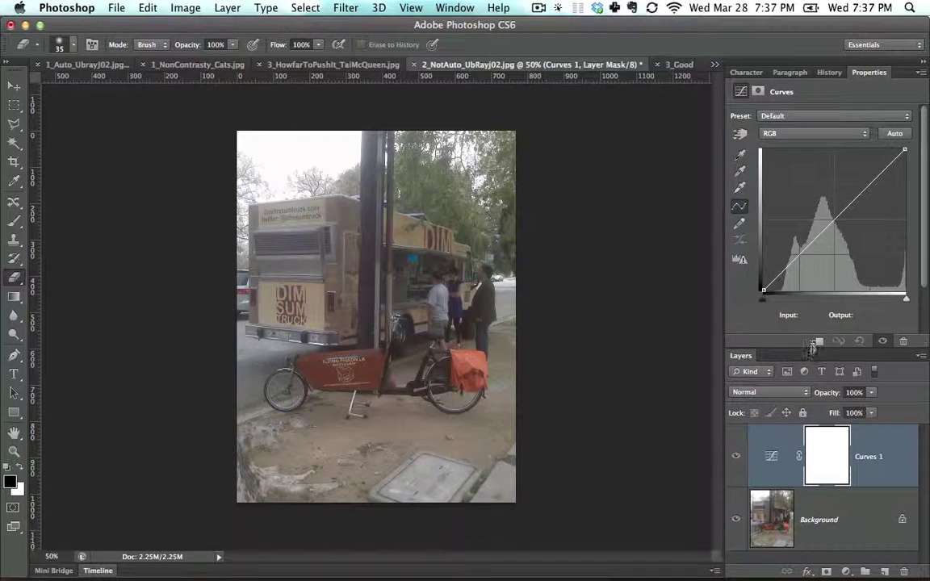
click(894, 133)
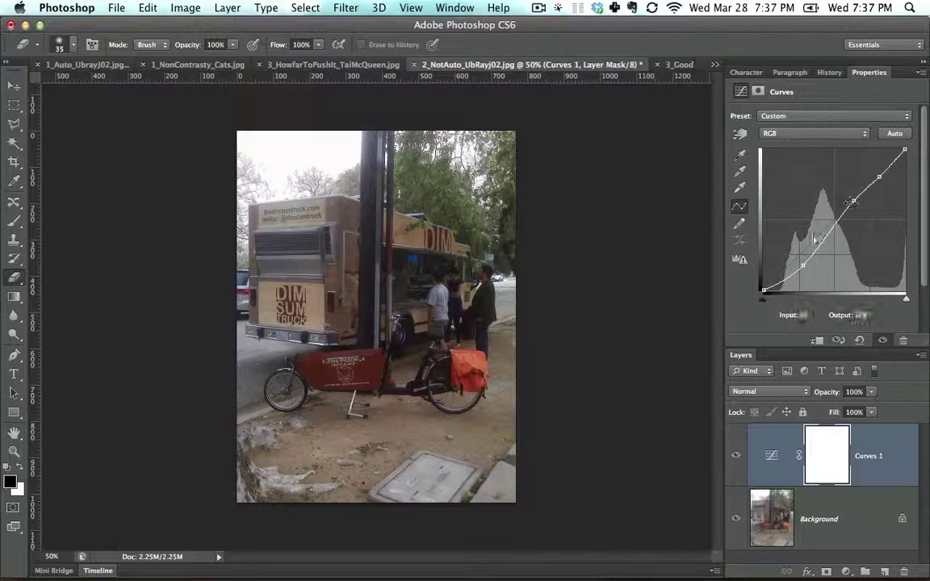